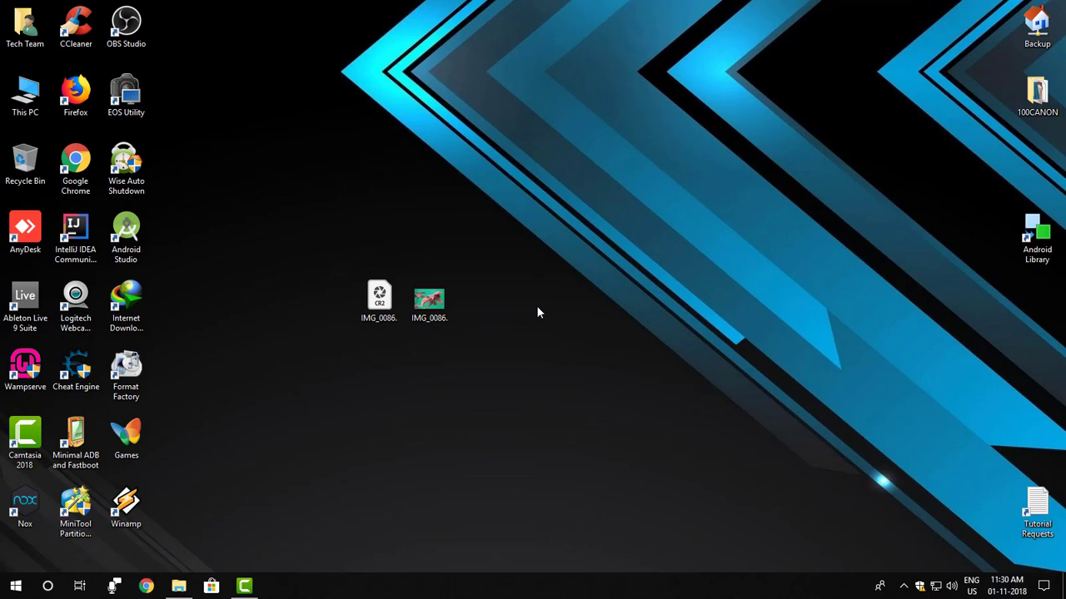
Open IMG_0086.CR2 with Adobe Photoshop CC 2018 from the desktop.
{"action": "left_click", "coordinate": [381, 323]}
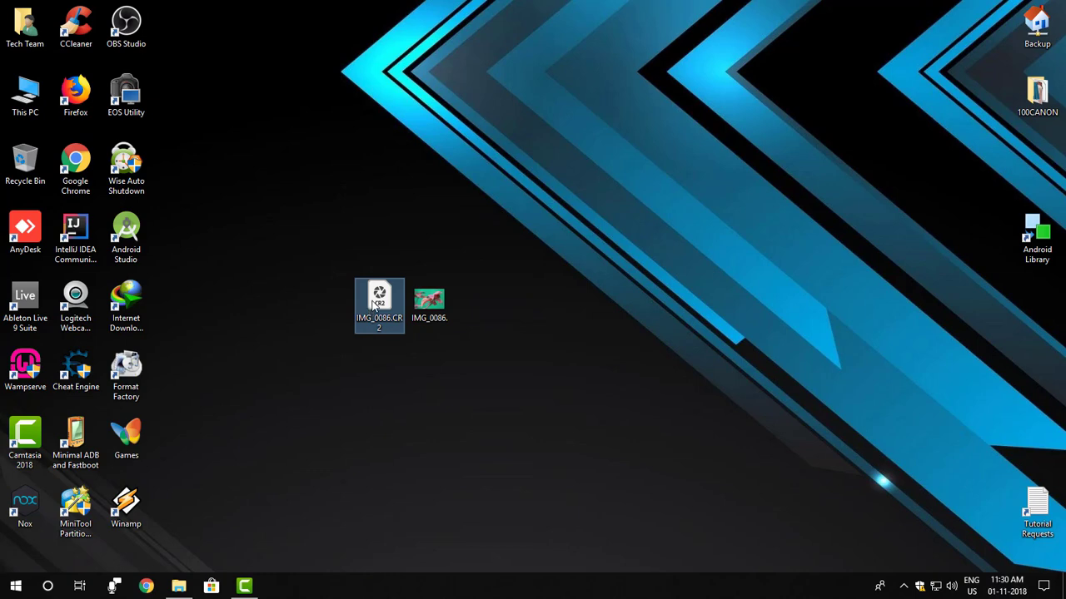
{"action": "right_click", "coordinate": [373, 307]}
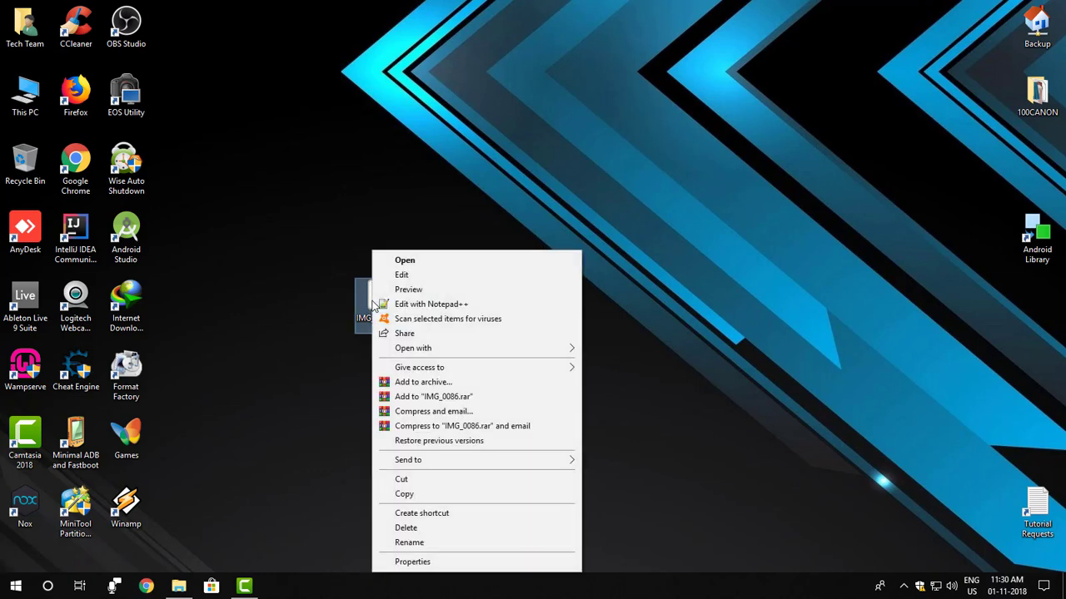
{"action": "mouse_move", "coordinate": [413, 348]}
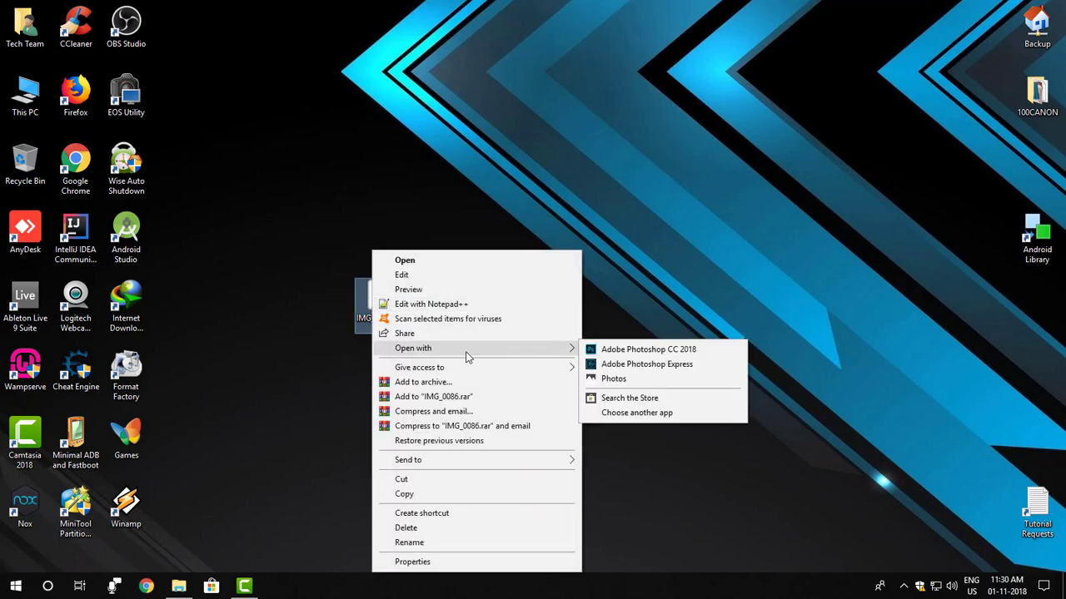
{"action": "left_click", "coordinate": [629, 351]}
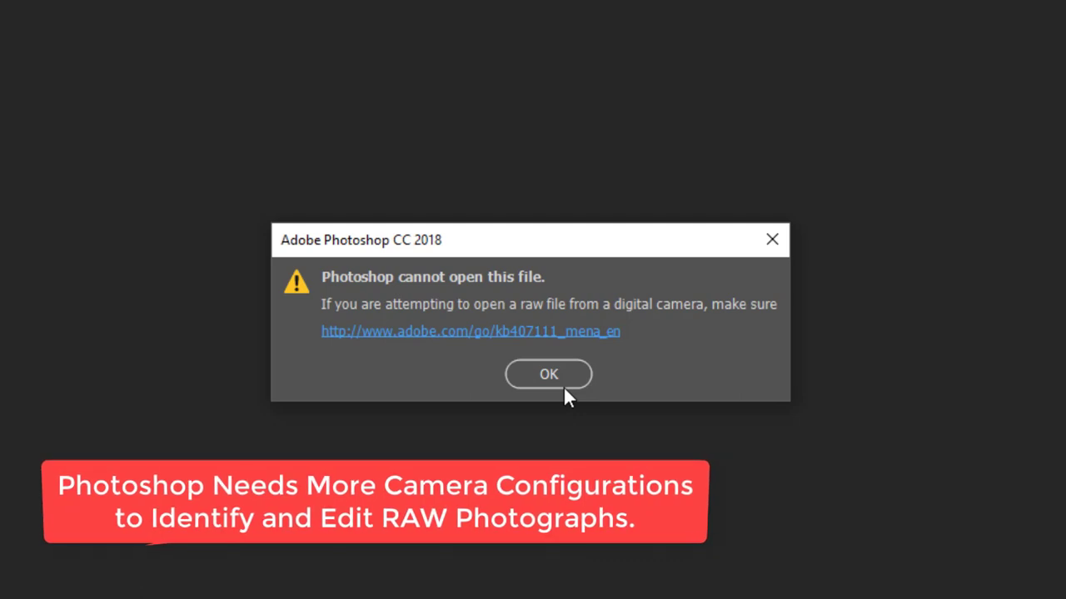
Dismiss the cannot-open-file error and close Photoshop.
{"action": "left_click", "coordinate": [564, 385]}
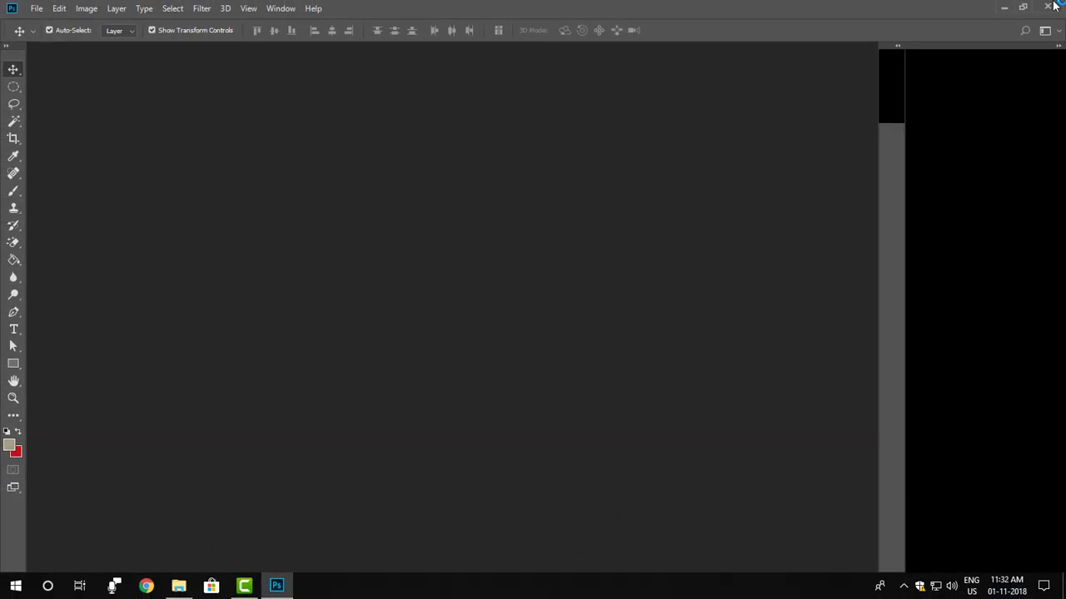
{"action": "left_click", "coordinate": [1050, 6]}
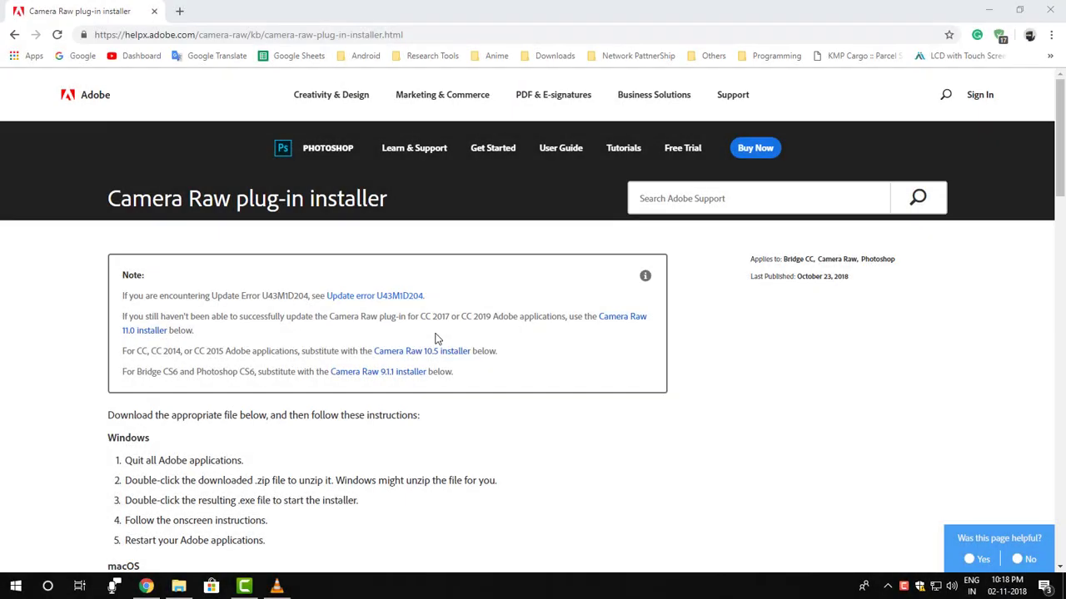
Download CameraRaw_11_0_win.zip from the Camera Raw 11.0 Windows installer link.
{"action": "scroll", "coordinate": [436, 338], "scroll_direction": "down", "scroll_amount": 1}
{"action": "scroll", "coordinate": [436, 338], "scroll_direction": "down", "scroll_amount": 2}
{"action": "scroll", "coordinate": [432, 339], "scroll_direction": "down", "scroll_amount": 1}
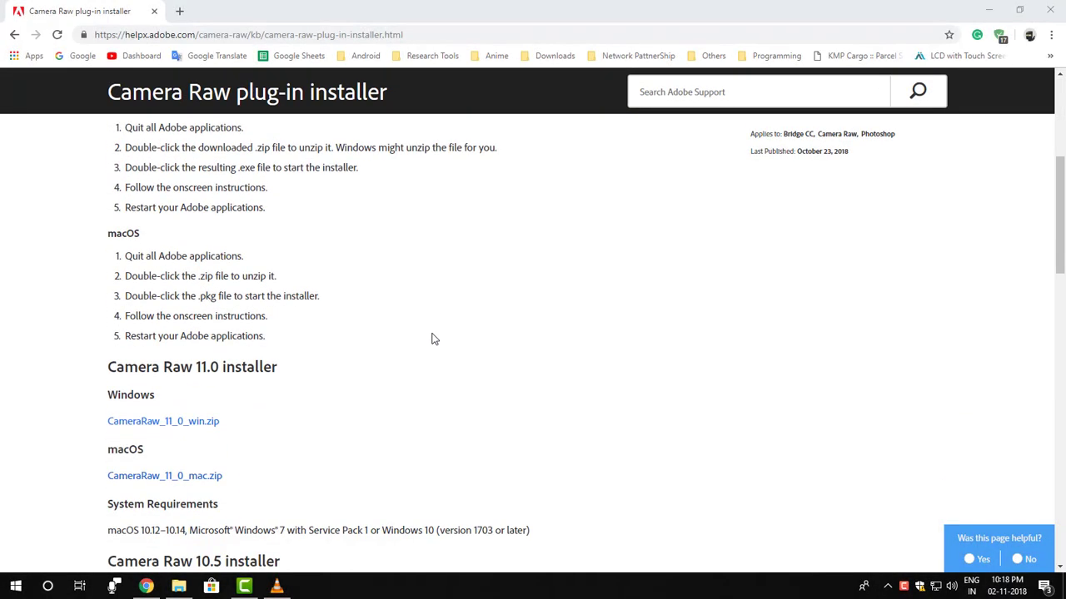
{"action": "scroll", "coordinate": [432, 339], "scroll_direction": "down", "scroll_amount": 2}
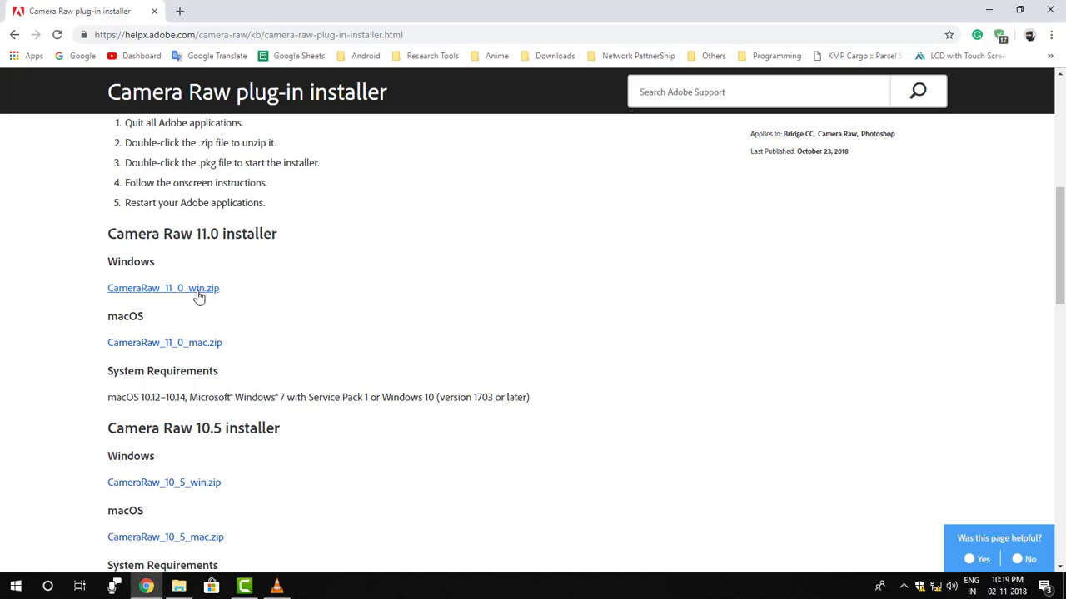
{"action": "left_click", "coordinate": [198, 292]}
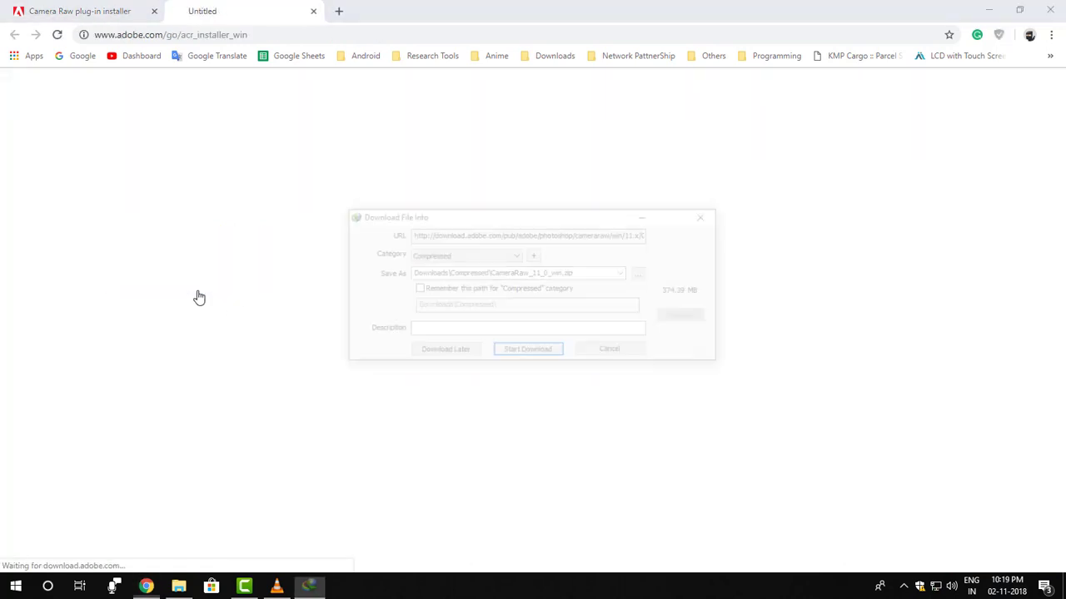
{"action": "key", "text": "Return"}
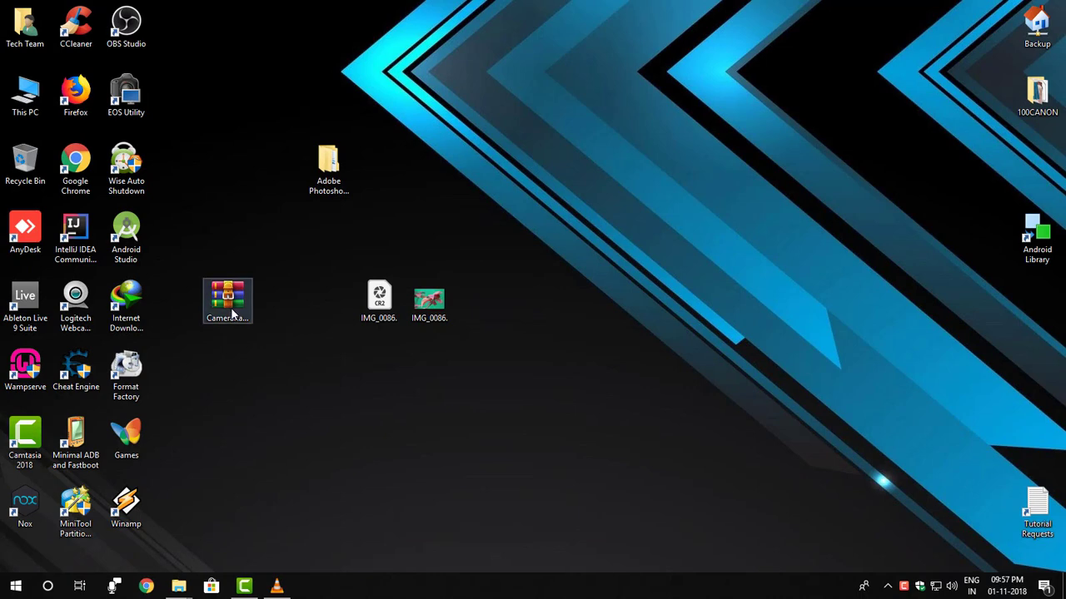
Extract CameraRaw_11_0_win.zip here and place the CameraRaw_11_0_win folder beside the archive.
{"action": "left_click", "coordinate": [234, 312]}
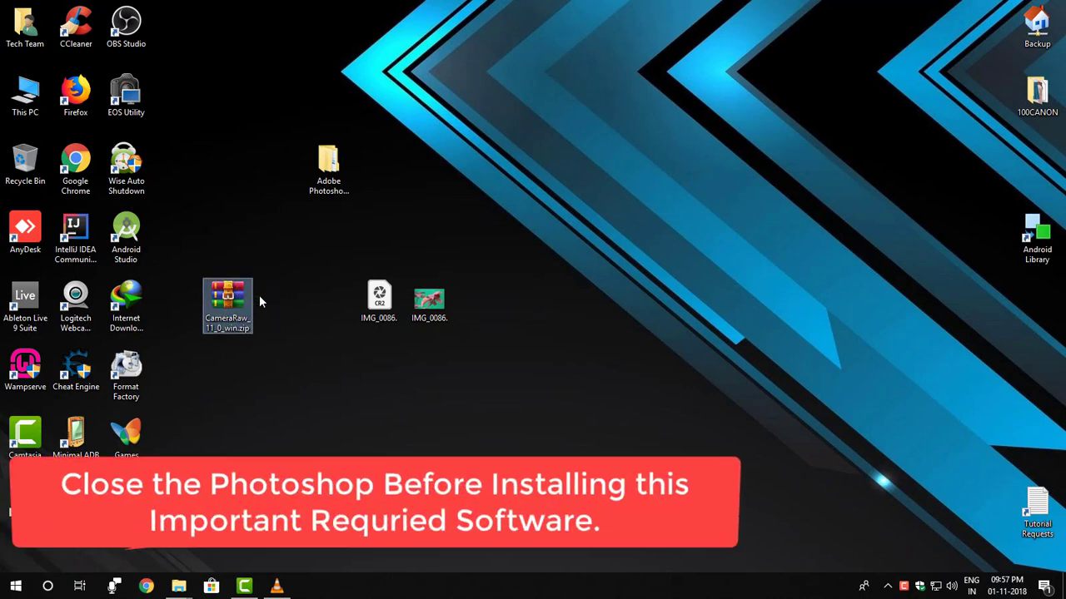
{"action": "right_click", "coordinate": [243, 303]}
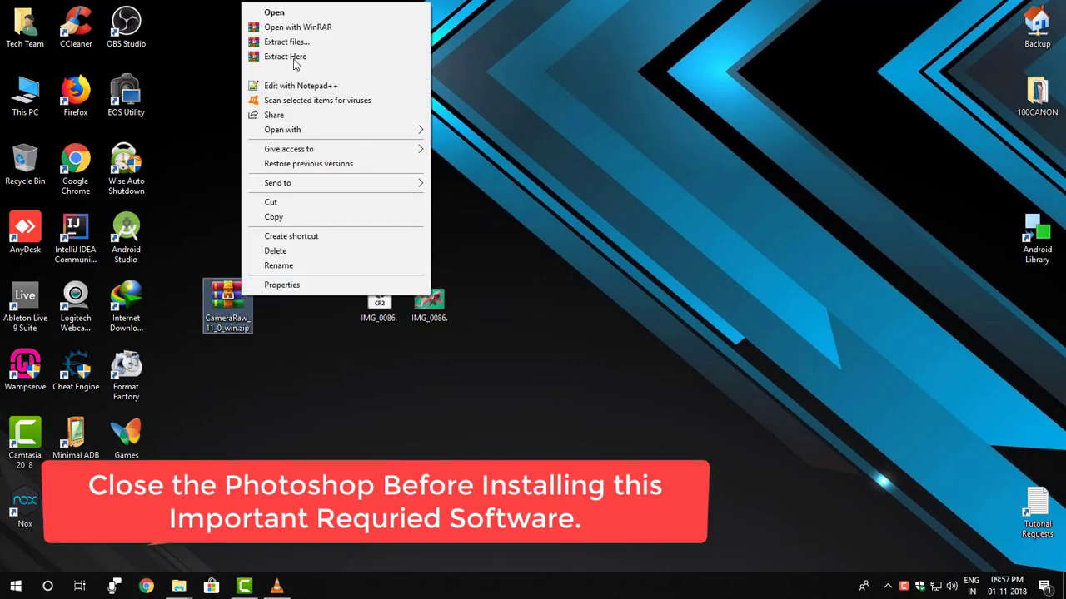
{"action": "left_click", "coordinate": [301, 72]}
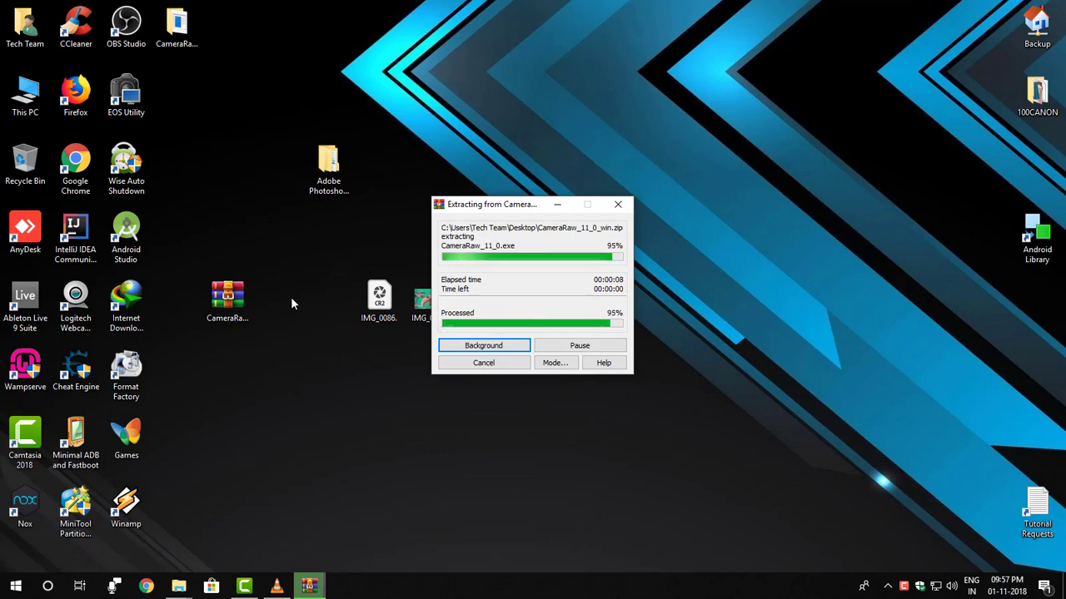
{"action": "left_click_drag", "start_coordinate": [171, 27], "coordinate": [270, 302]}
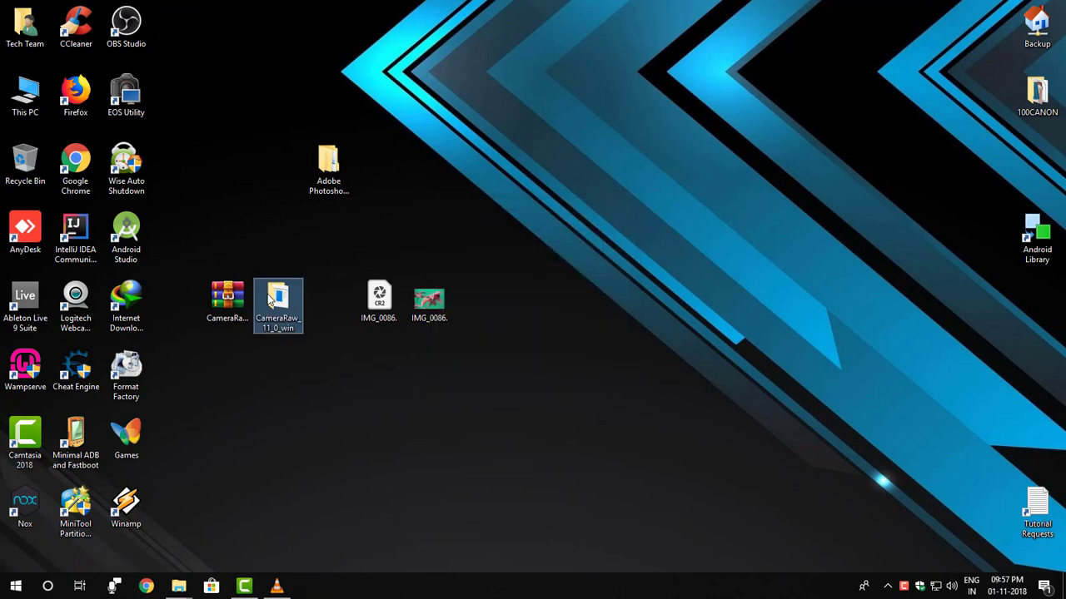
Run CameraRaw_11_0.exe as administrator, install Camera Raw 11.0, and finish setup.
{"action": "left_click", "coordinate": [380, 205]}
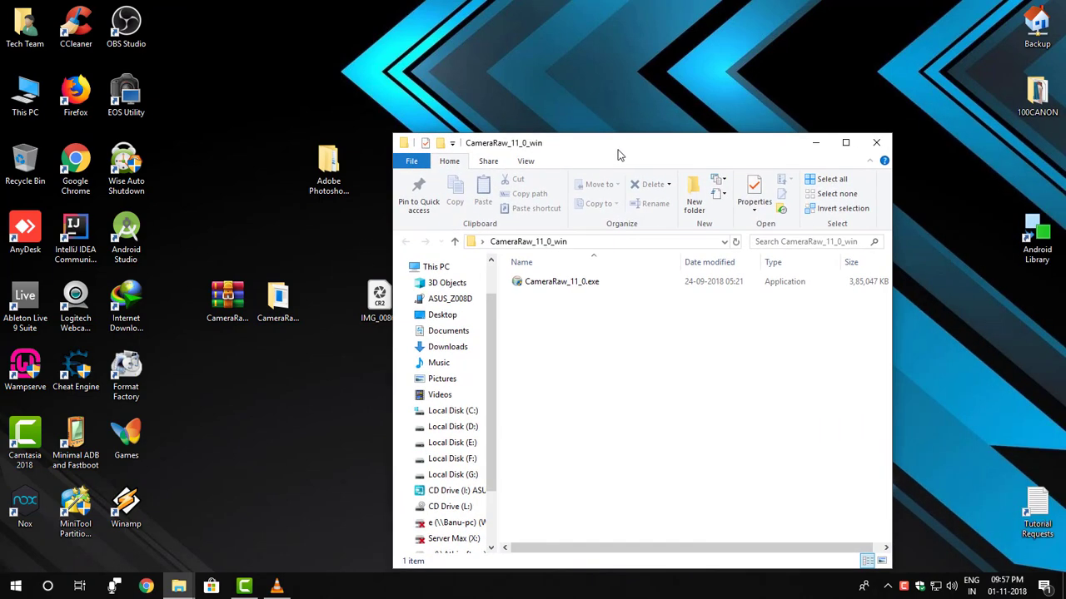
{"action": "left_click_drag", "start_coordinate": [791, 133], "coordinate": [579, 130]}
{"action": "left_click", "coordinate": [566, 262]}
{"action": "right_click", "coordinate": [566, 261]}
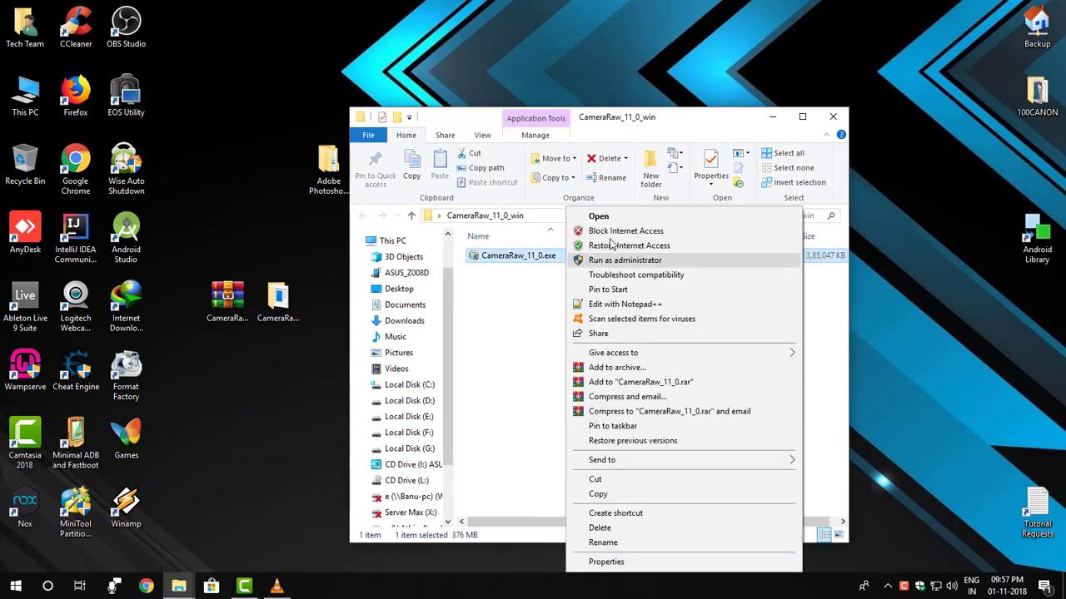
{"action": "left_click", "coordinate": [617, 262]}
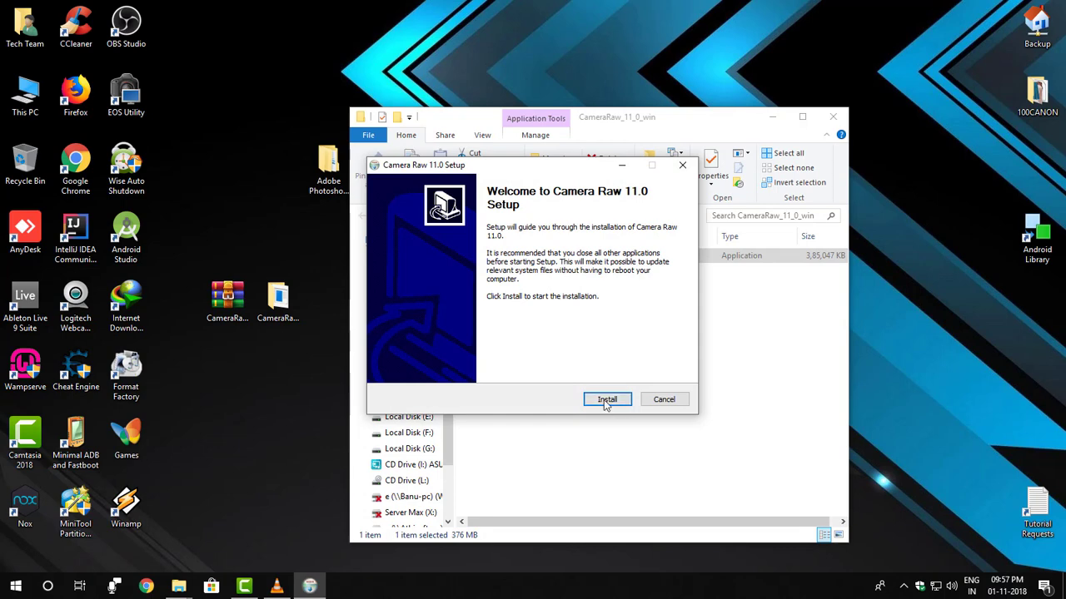
{"action": "left_click", "coordinate": [604, 401]}
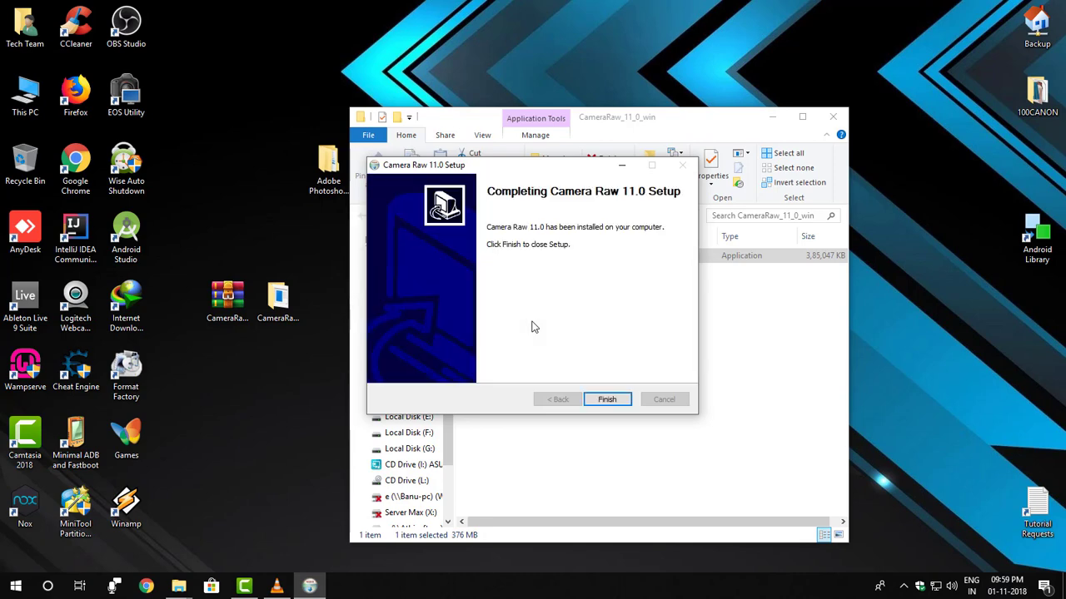
{"action": "left_click", "coordinate": [608, 398]}
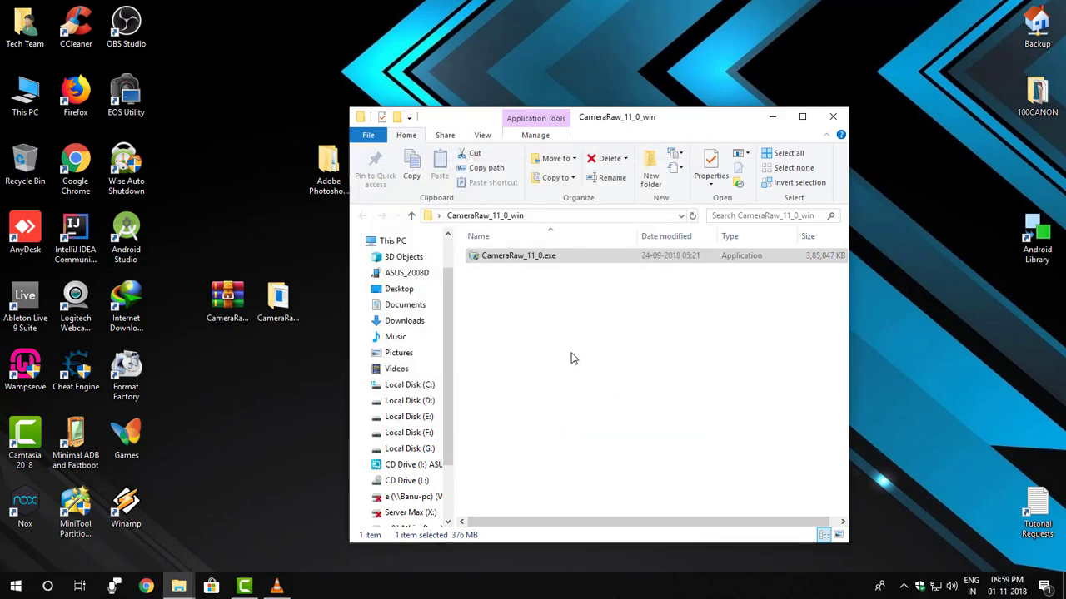
Minimize Explorer and open IMG_0086.CR2 with Adobe Photoshop CC 2018 again.
{"action": "left_click", "coordinate": [772, 116]}
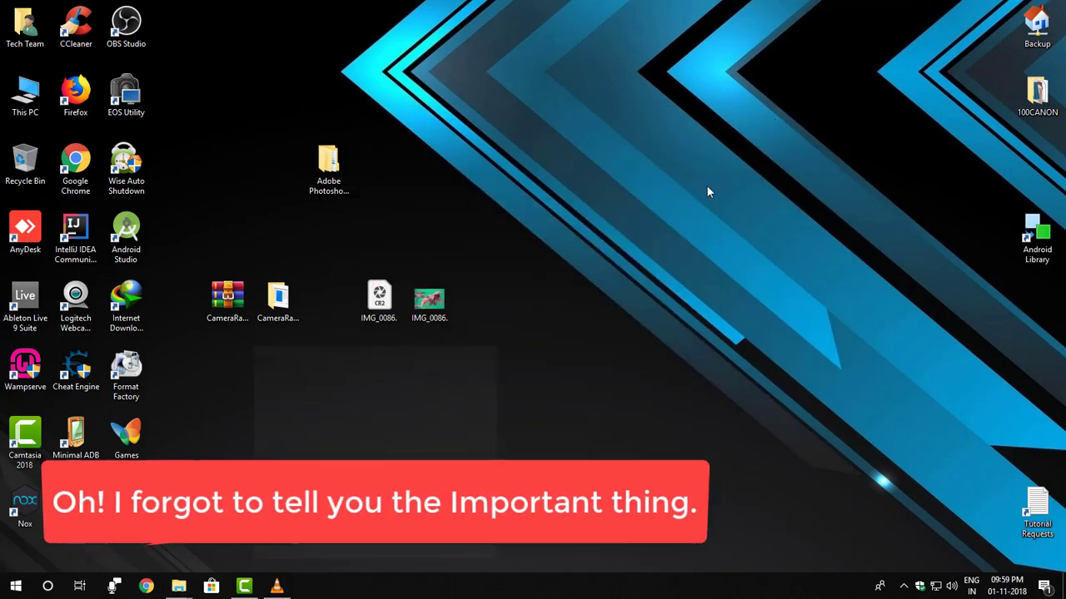
{"action": "left_click", "coordinate": [397, 308]}
{"action": "left_click", "coordinate": [395, 310]}
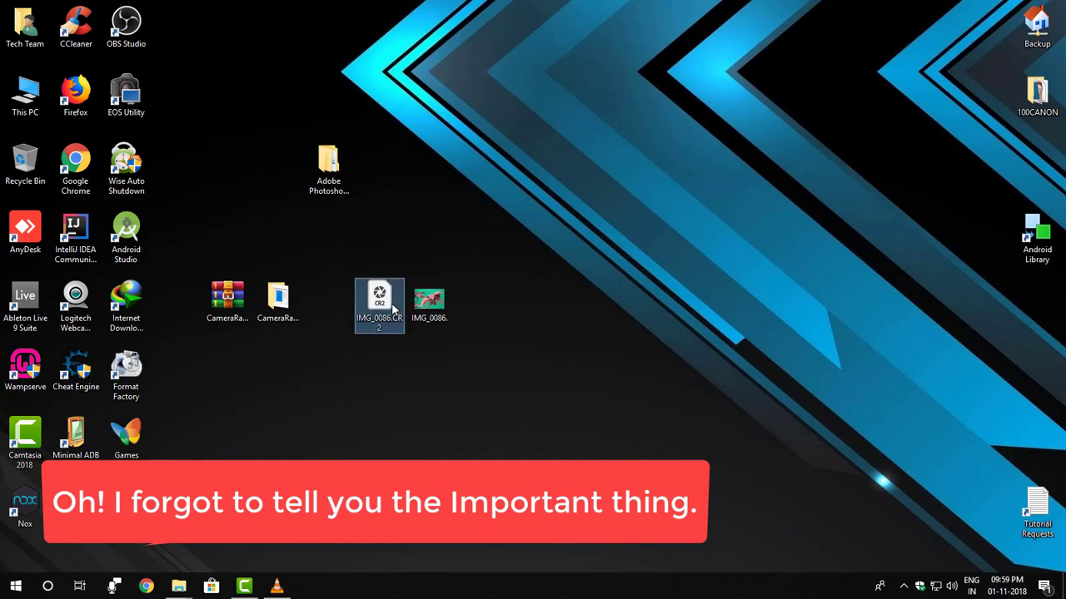
{"action": "right_click", "coordinate": [395, 309]}
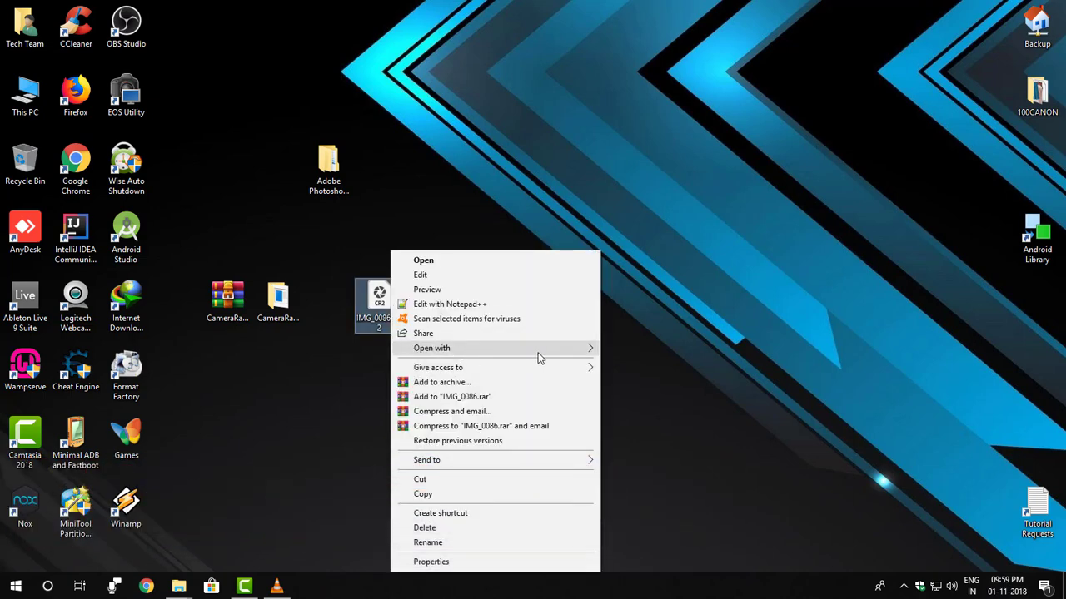
{"action": "left_click", "coordinate": [634, 350]}
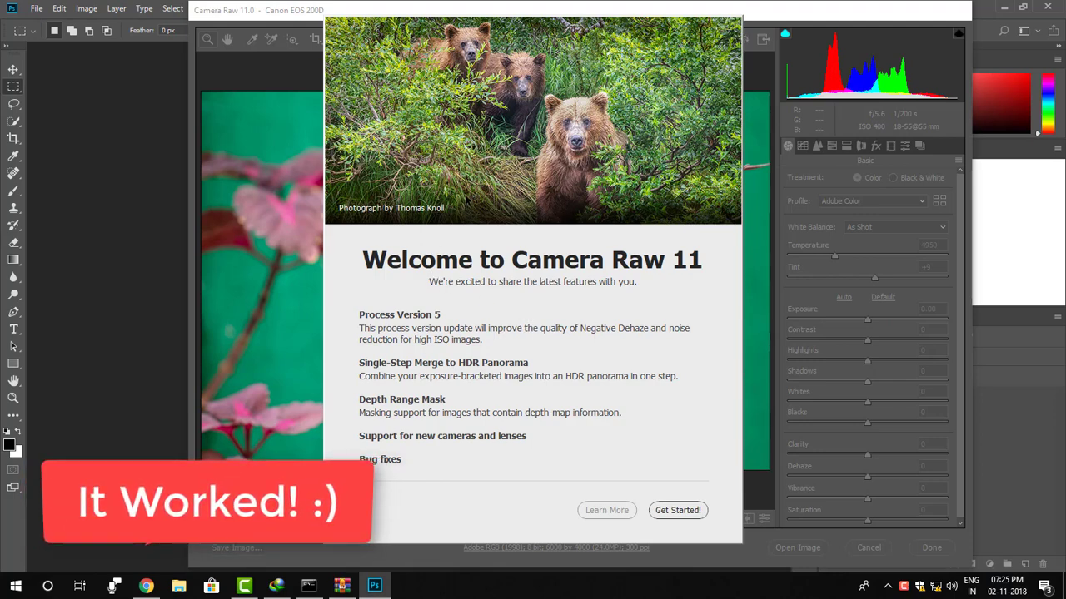
Choose Get Started! on the Camera Raw 11 welcome screen and raise the Exposure slider.
{"action": "left_click", "coordinate": [699, 513]}
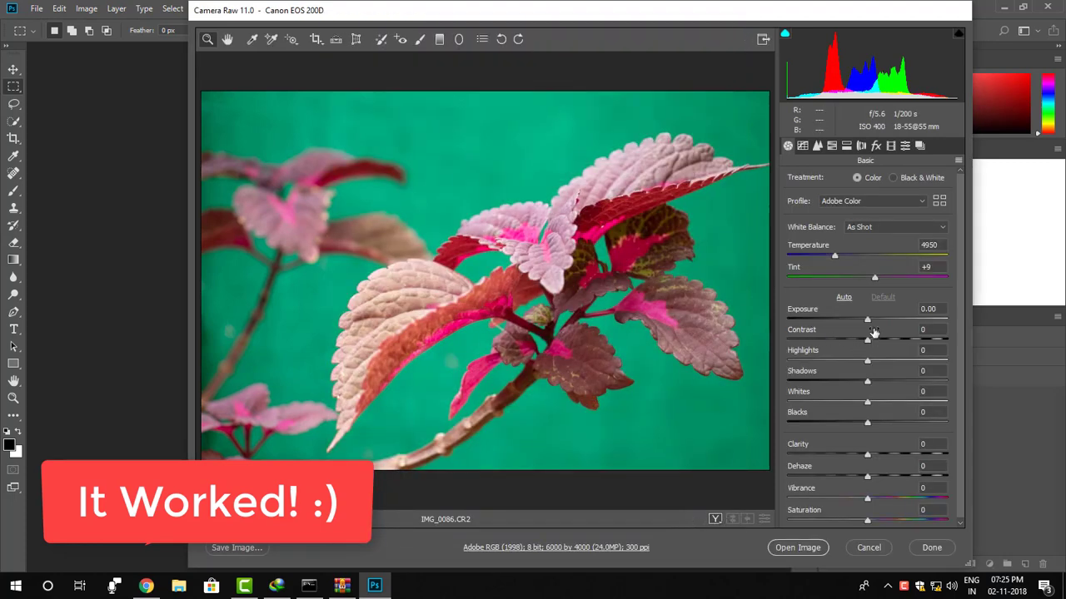
{"action": "mouse_move", "coordinate": [868, 320]}
{"action": "left_mouse_down"}
{"action": "mouse_move", "coordinate": [888, 320]}
{"action": "mouse_move", "coordinate": [872, 322]}
{"action": "mouse_move", "coordinate": [879, 348]}
{"action": "mouse_move", "coordinate": [899, 350]}
{"action": "left_mouse_up"}
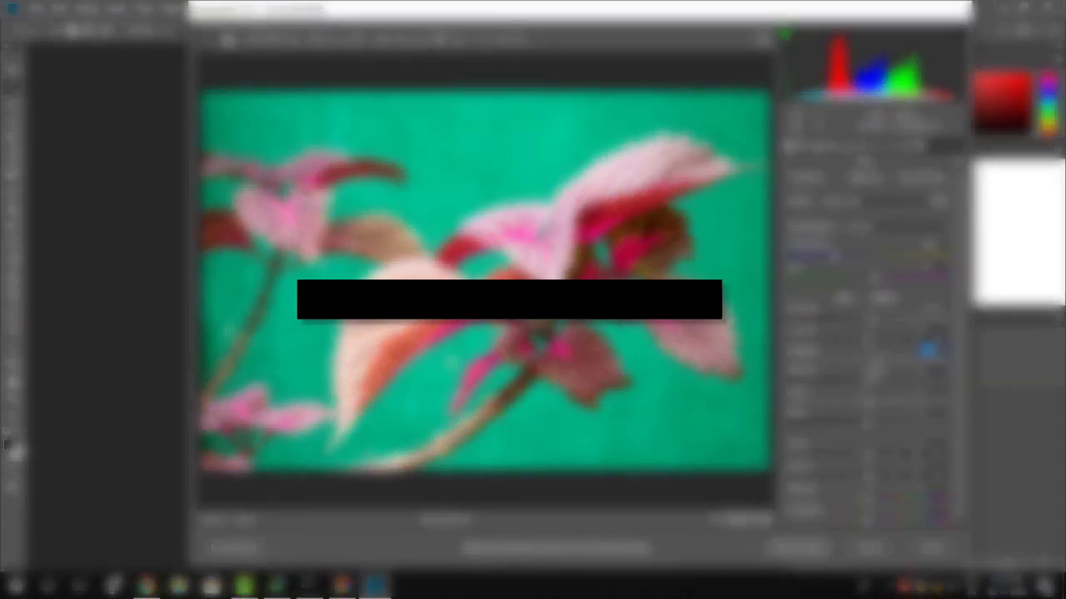